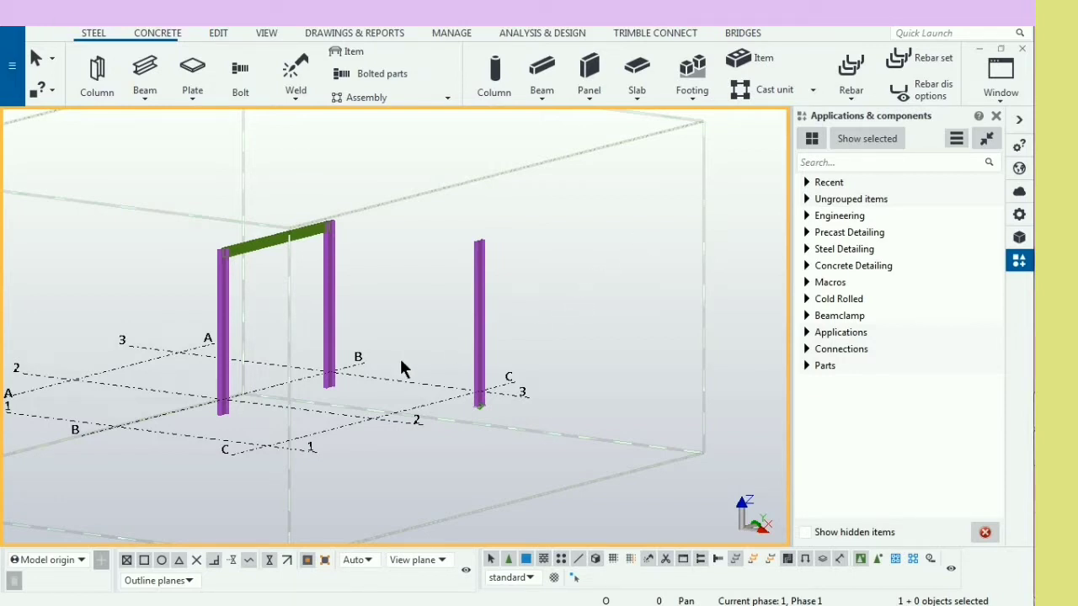
scroll(400, 368, up, 2)
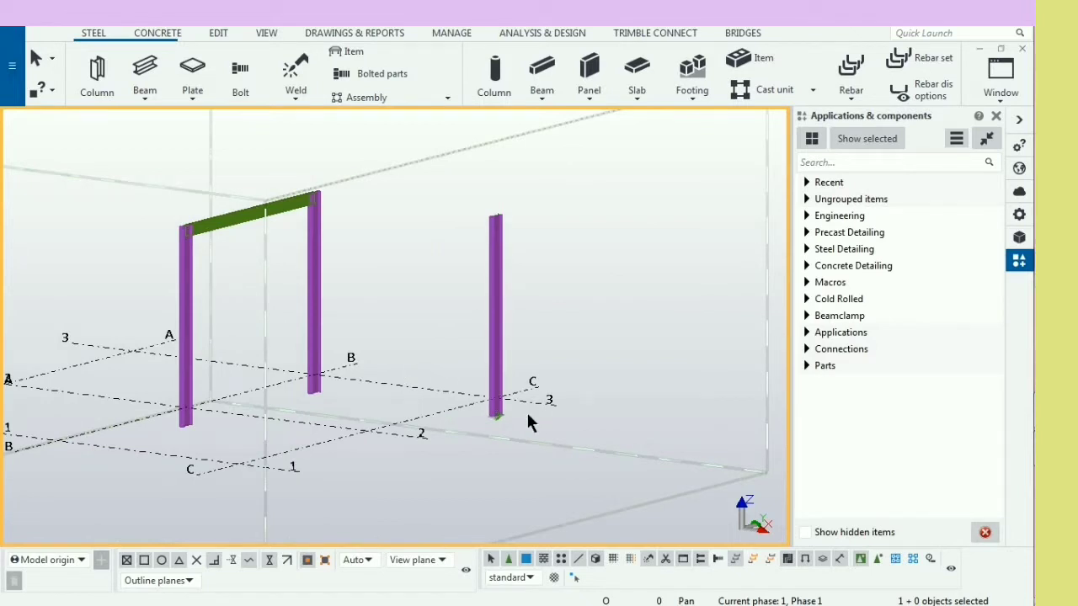
scroll(524, 416, up, 1)
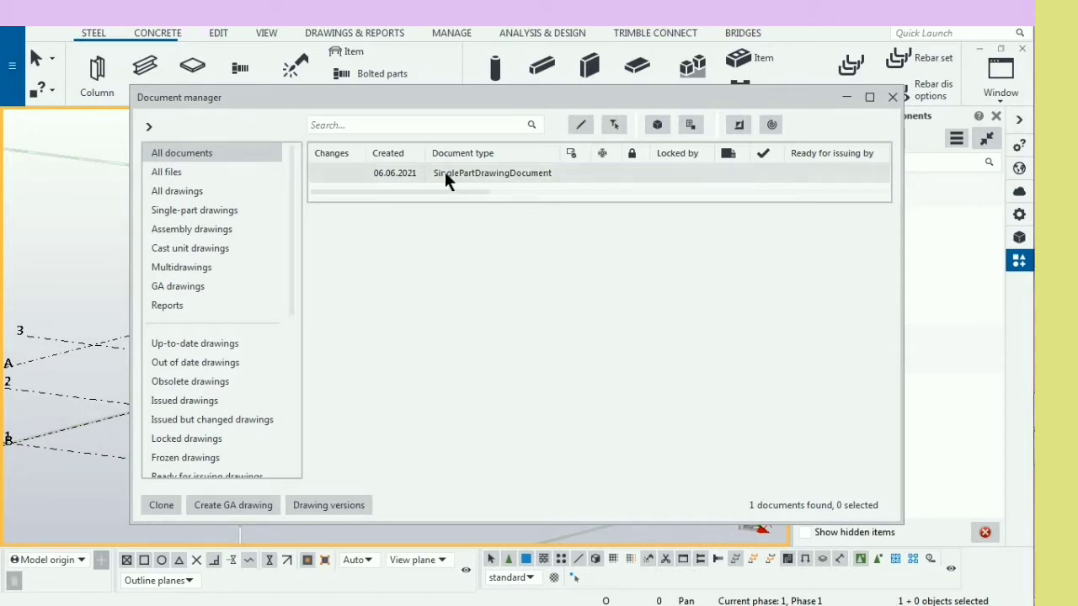
Filter the document list to single-part drawings and open the SinglePartDrawingDocument created on 06.06.2021.
click(222, 230)
click(220, 209)
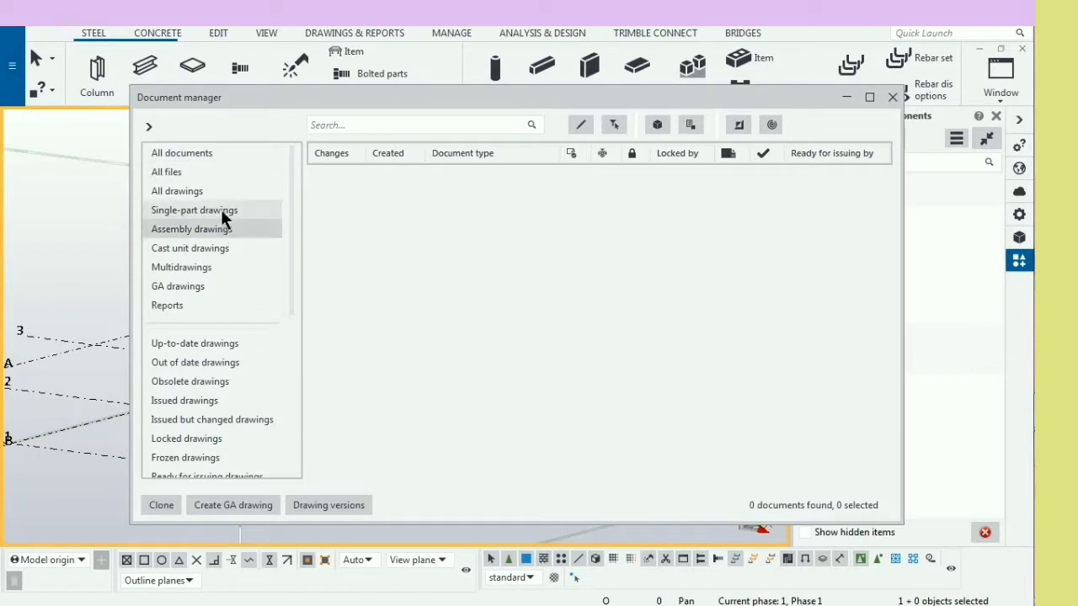
click(181, 190)
click(171, 173)
click(171, 153)
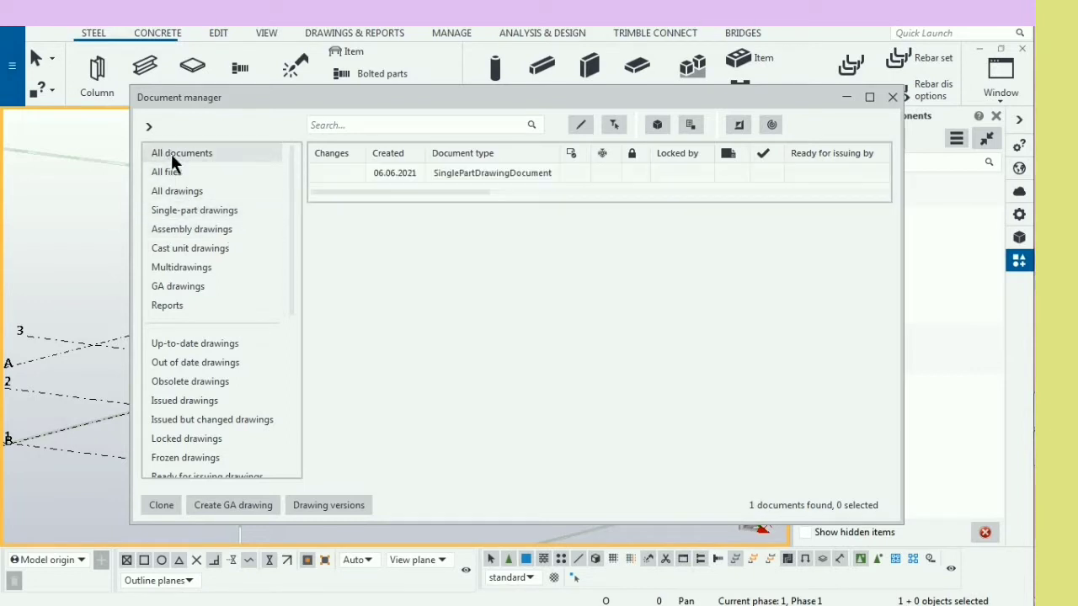
click(192, 212)
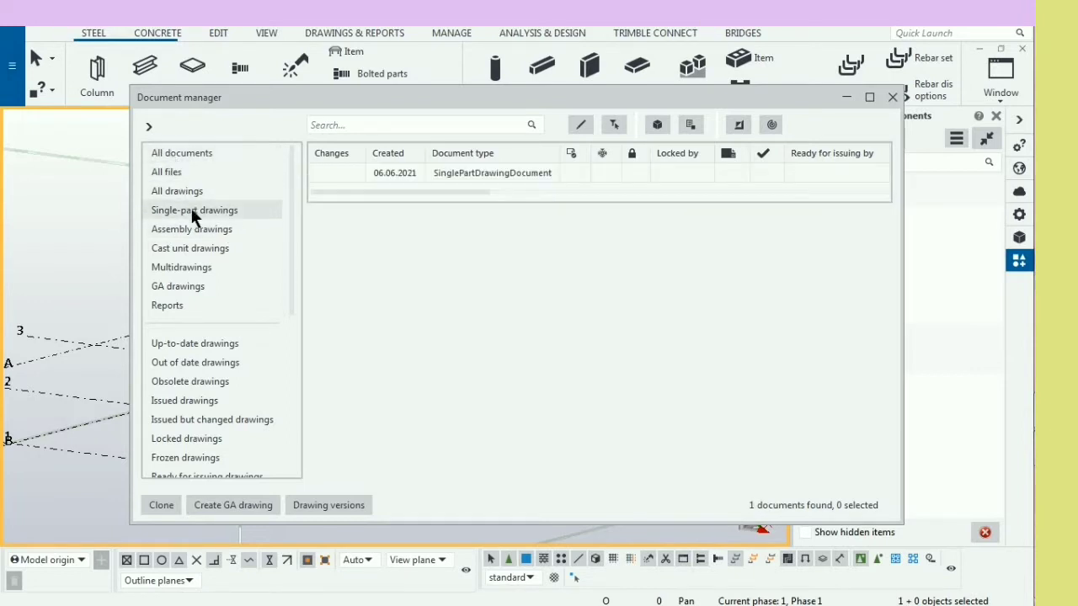
click(467, 175)
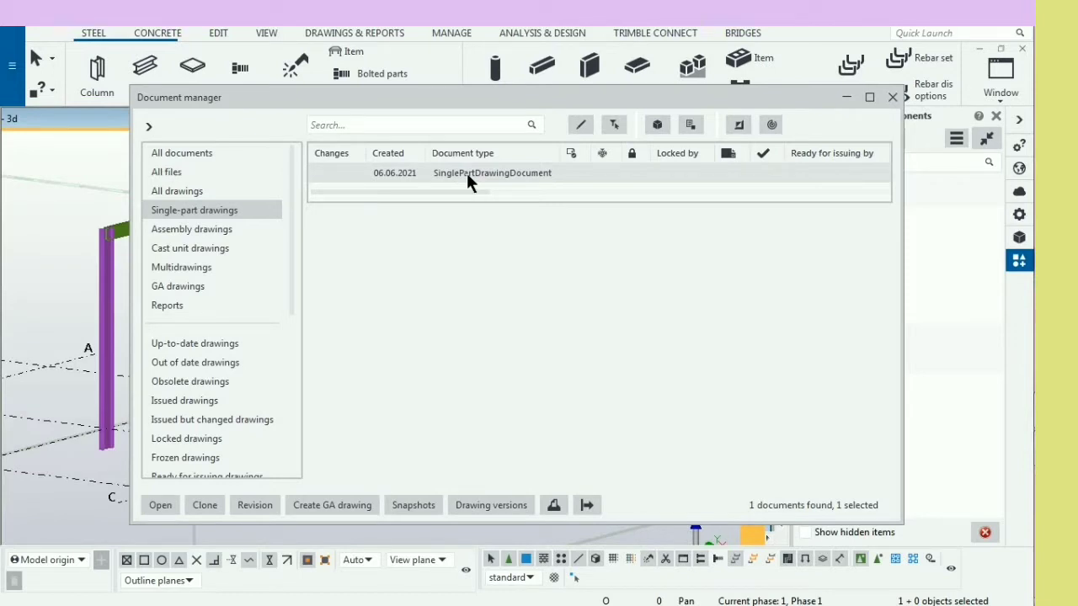
double_click(467, 173)
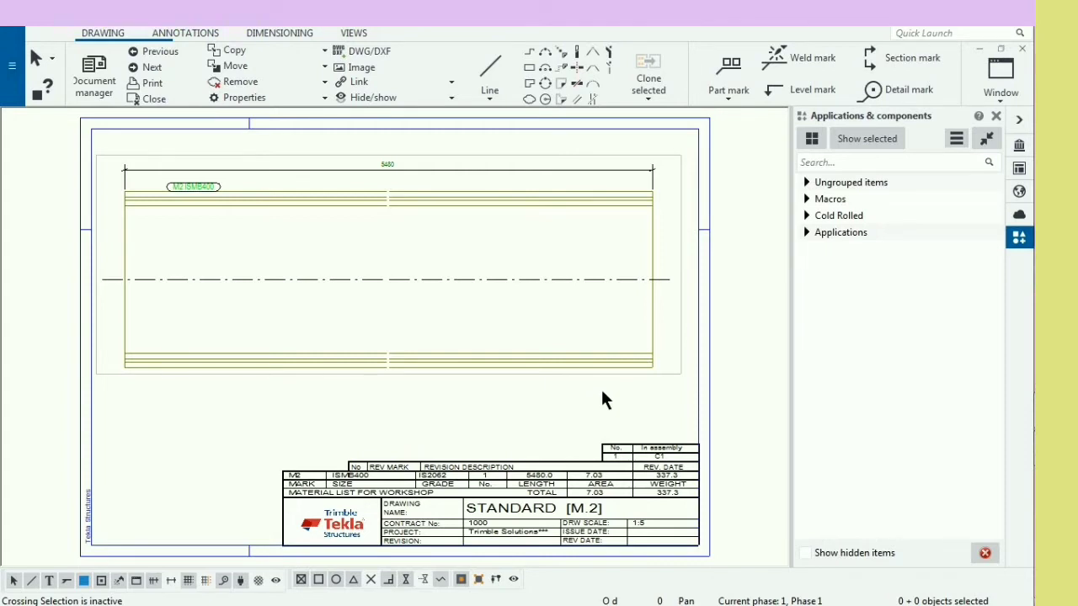
Open the print settings for the drawing and enter tek123 as the settings name.
key(ctrl+p)
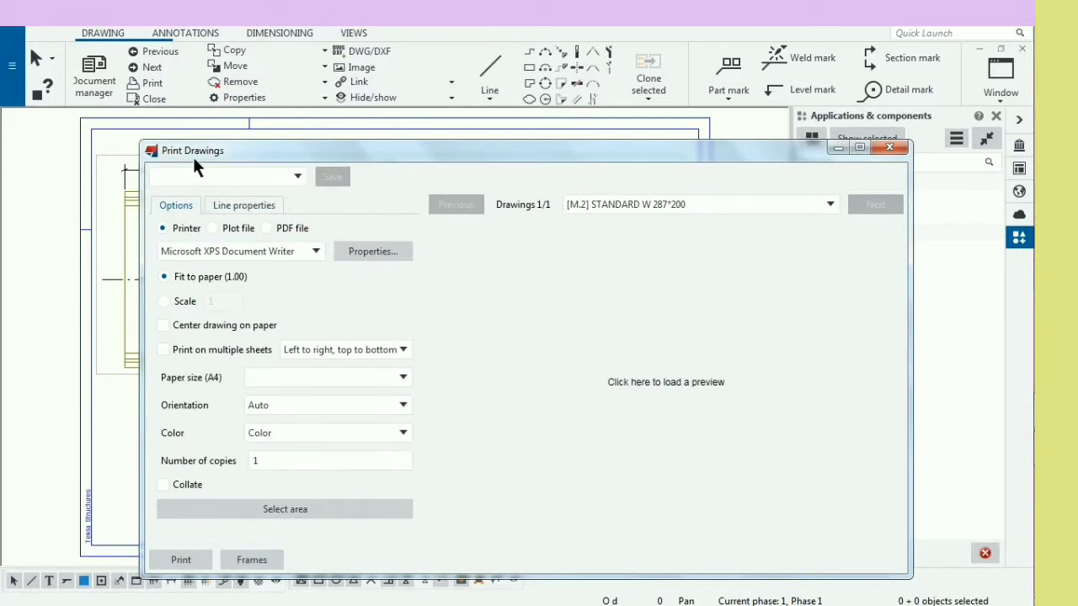
click(235, 178)
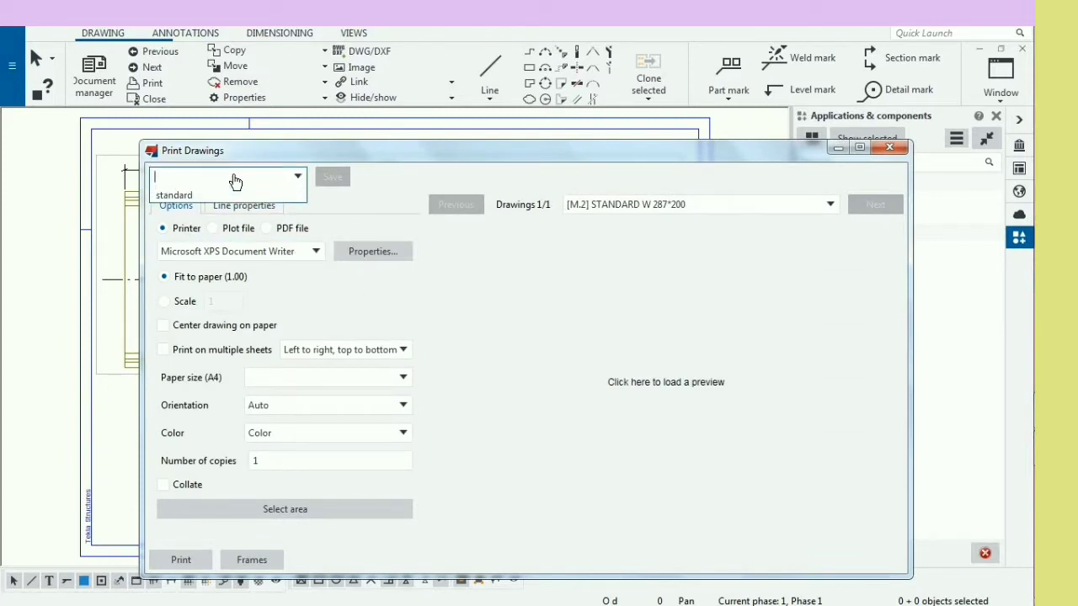
text(te)
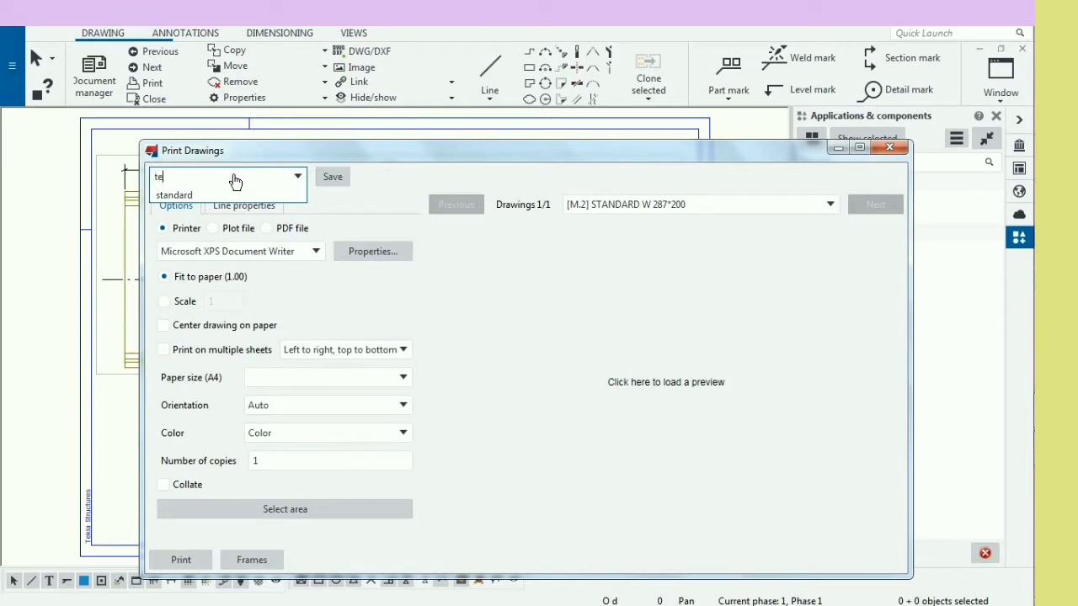
text(k123)
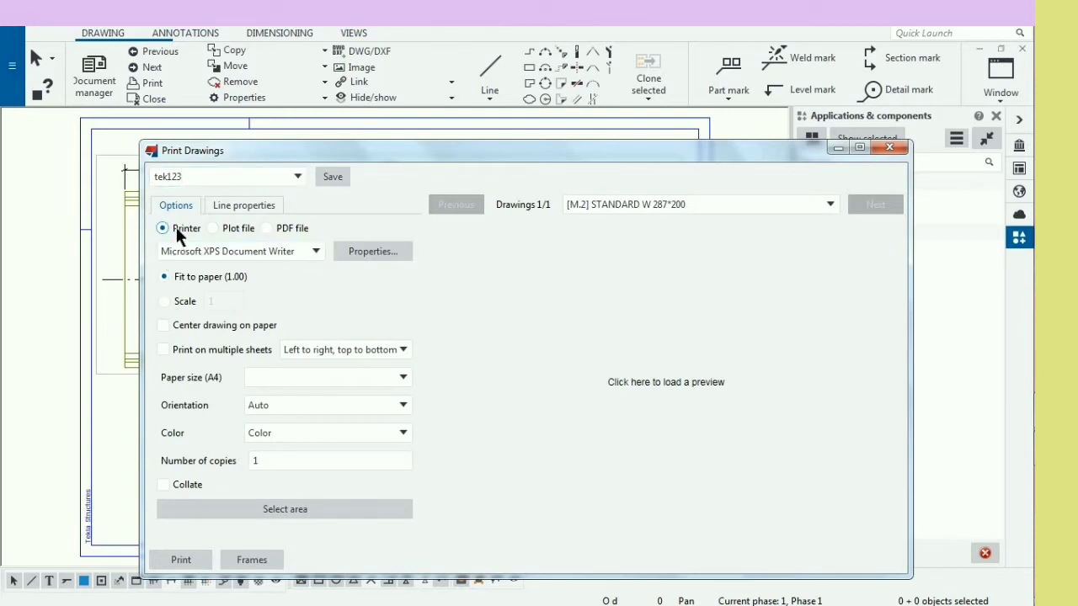
Print the drawing as a single PDF file, including the revision mark in its name and opening the folder and file when finished.
click(265, 228)
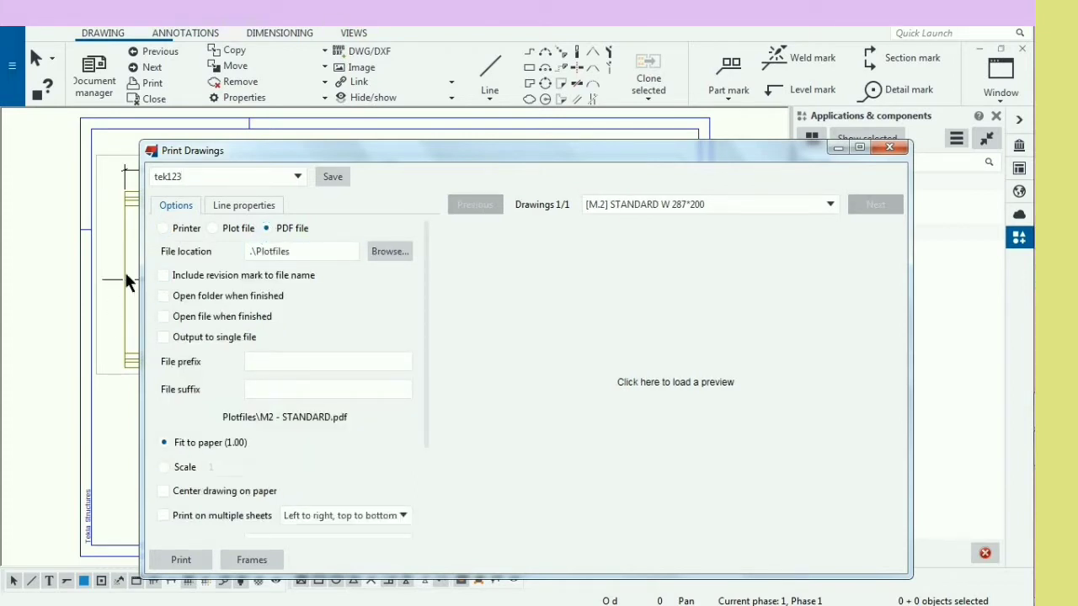
click(162, 337)
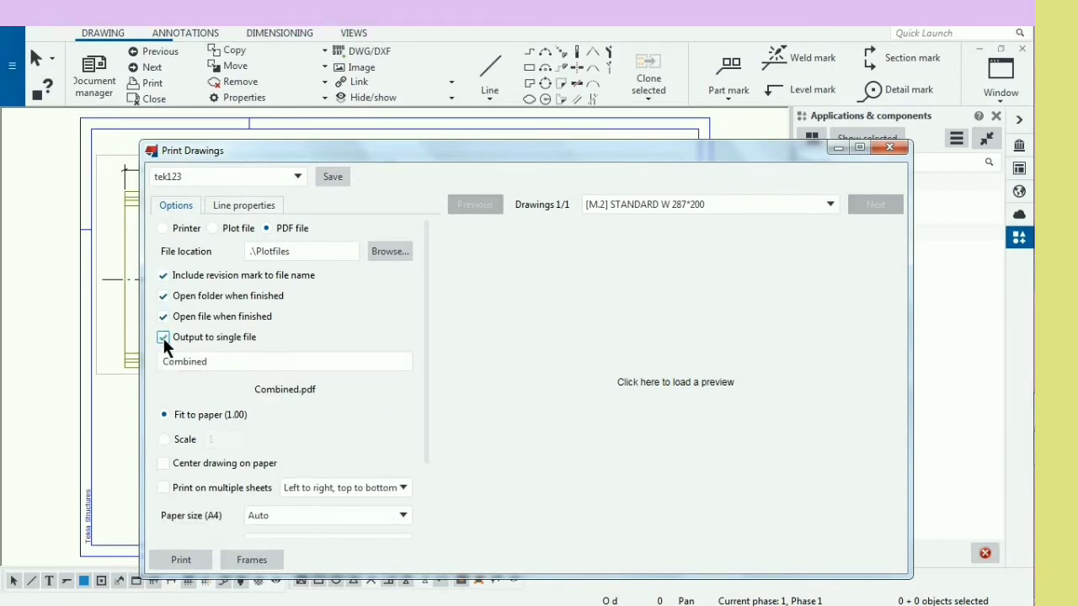
click(191, 564)
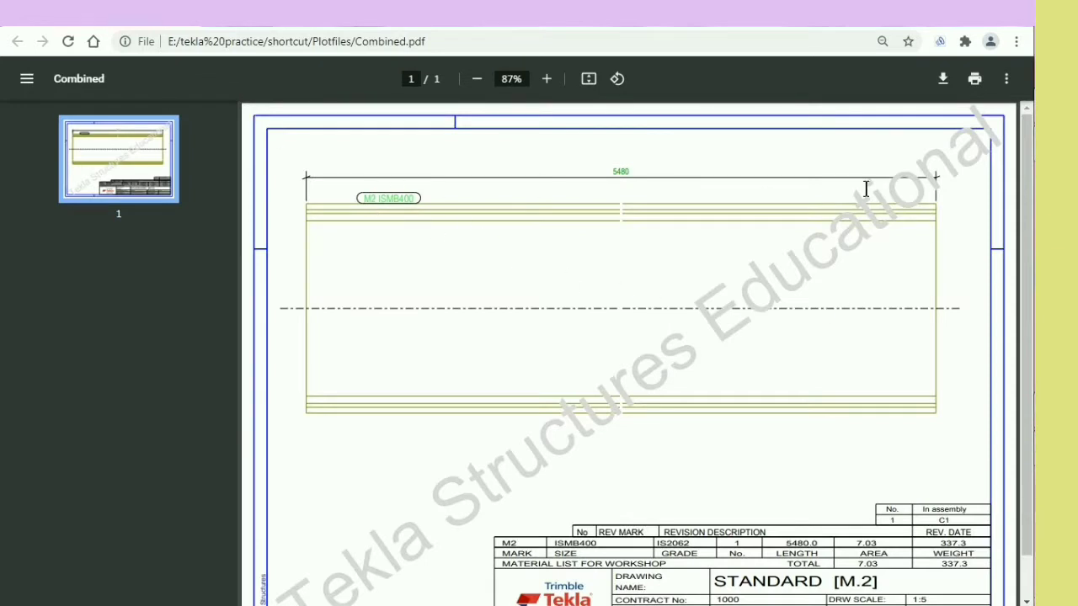
Look over the printed Combined.pdf and switch back to Tekla Structures.
scroll(840, 269, down, 1)
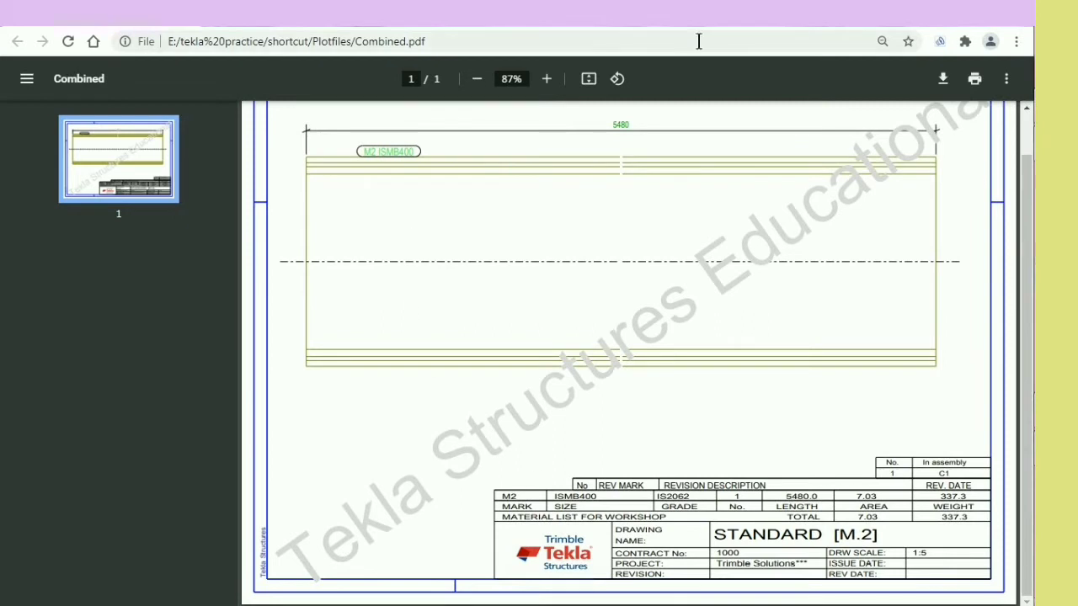
scroll(716, 408, up, 1)
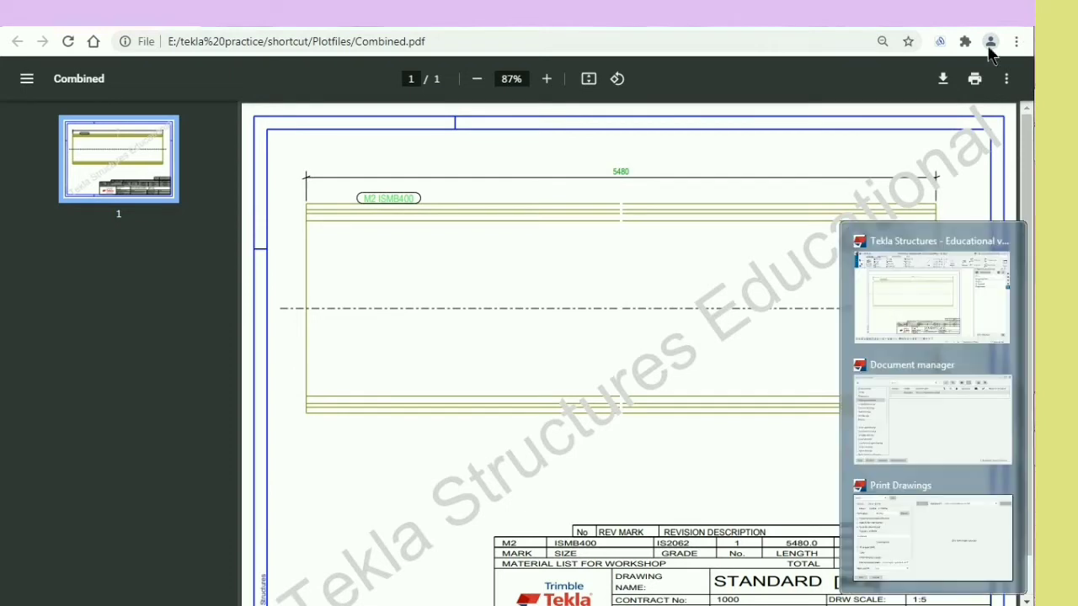
click(910, 318)
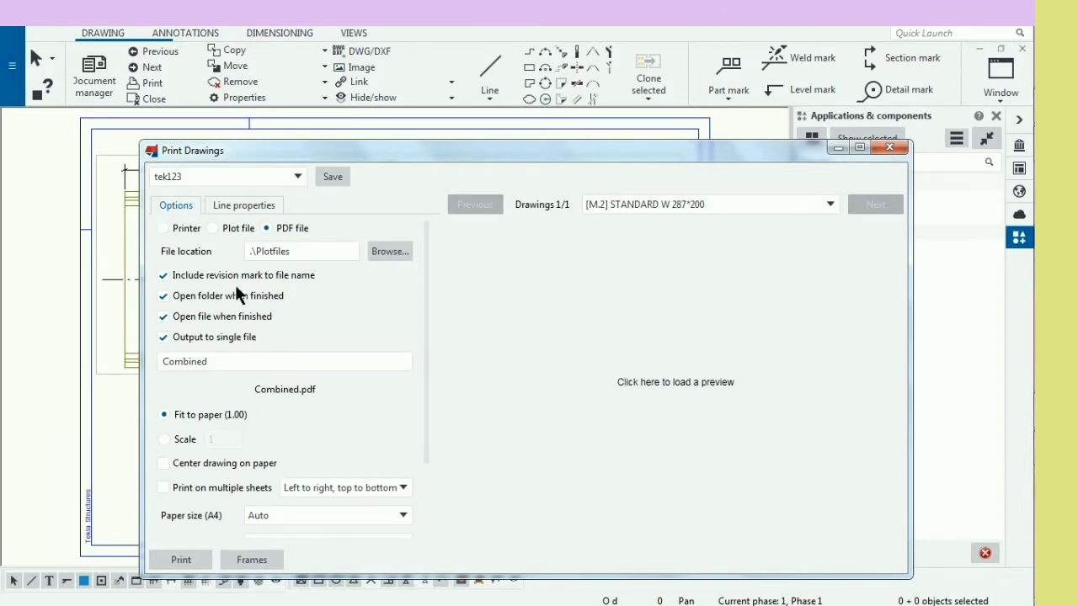
Review the remaining PDF print options and the available paper sizes, then close the print settings.
scroll(271, 391, down, 3)
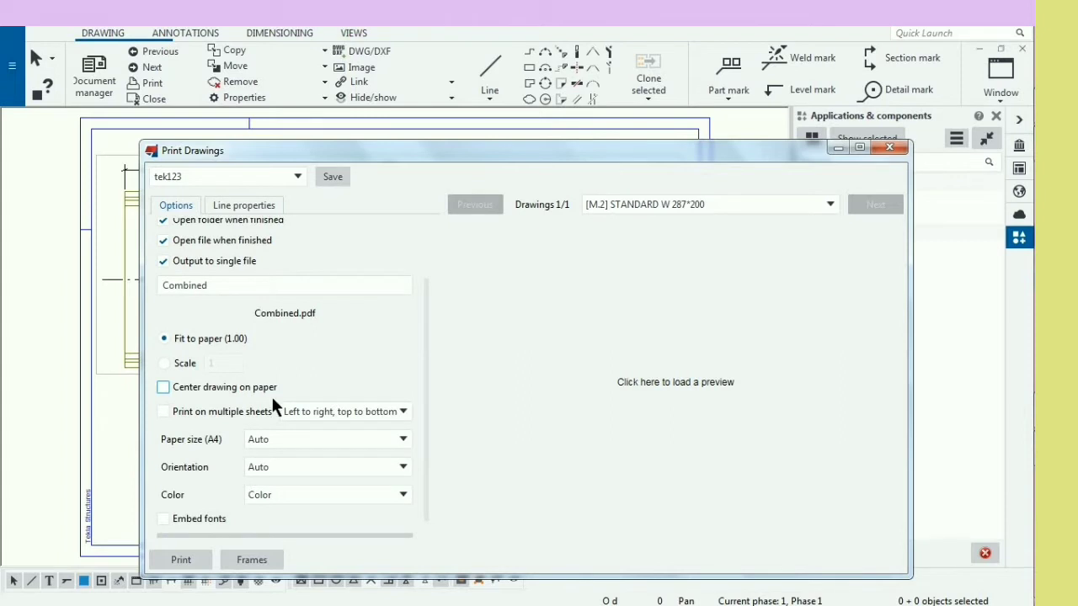
click(402, 445)
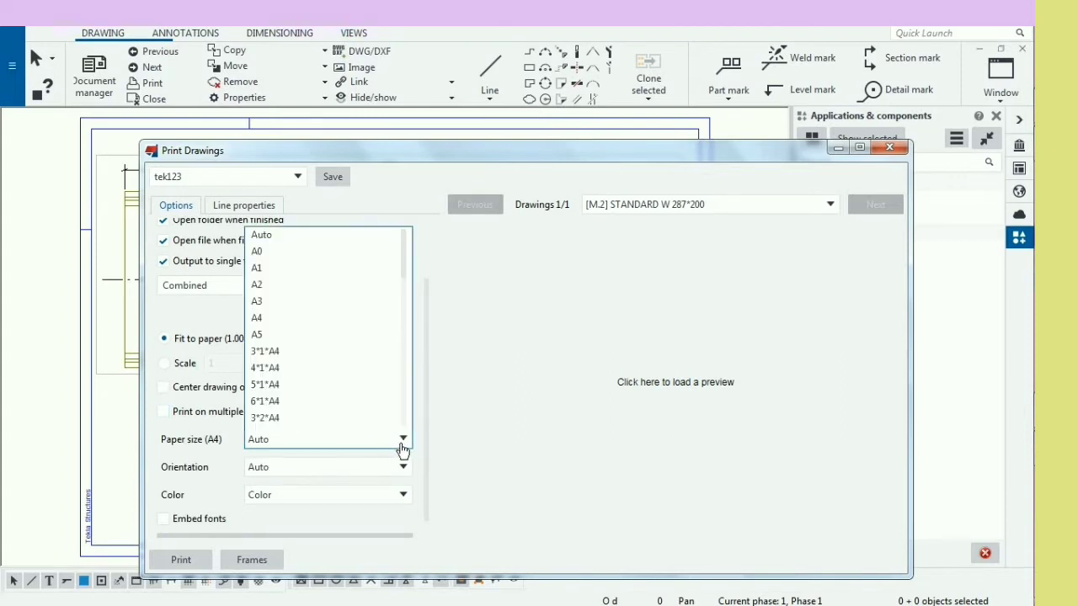
click(402, 444)
click(402, 444)
click(402, 445)
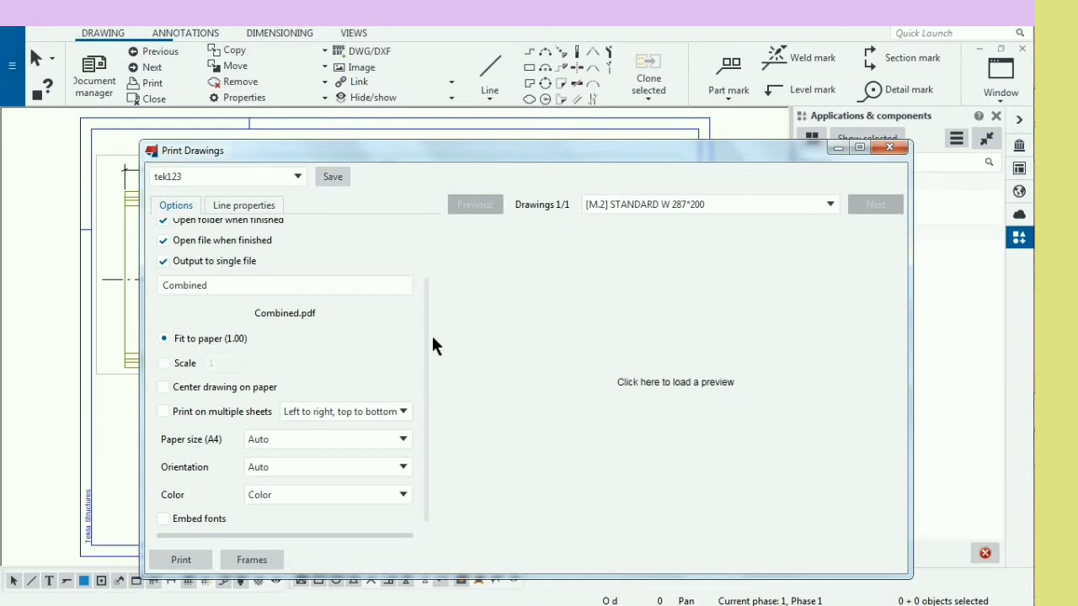
click(888, 148)
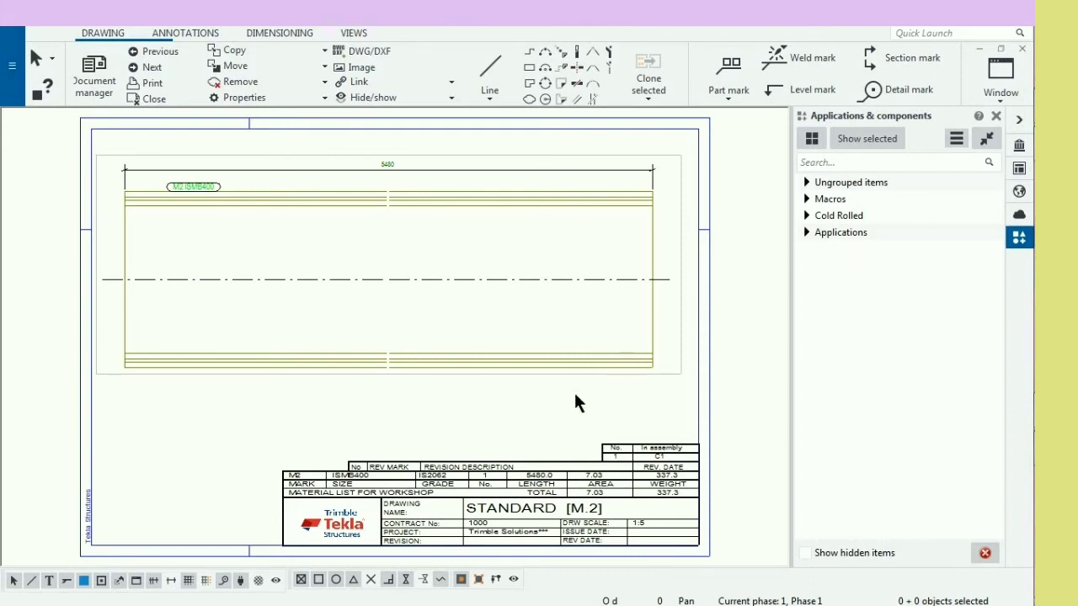
Add a vertical dimension at the beam's right end from the bottom flange's outer corner to the centreline.
key(g)
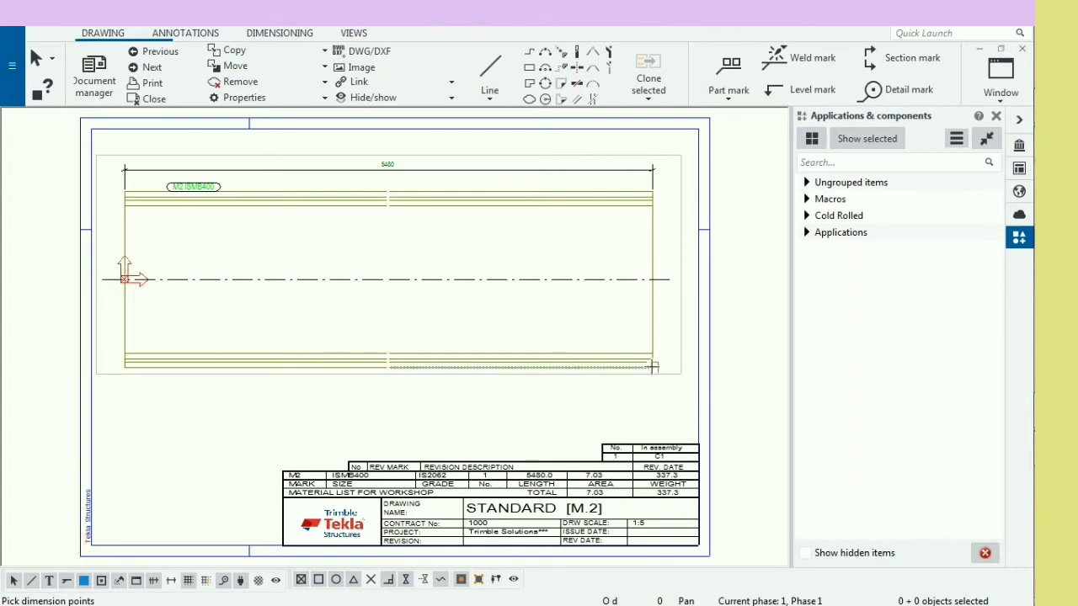
click(654, 366)
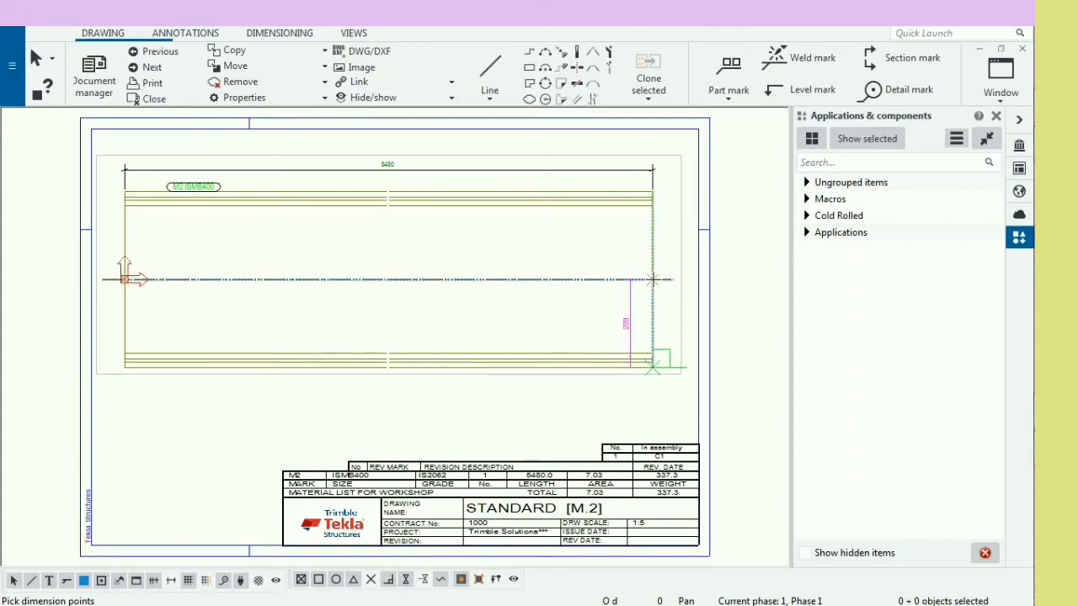
click(653, 279)
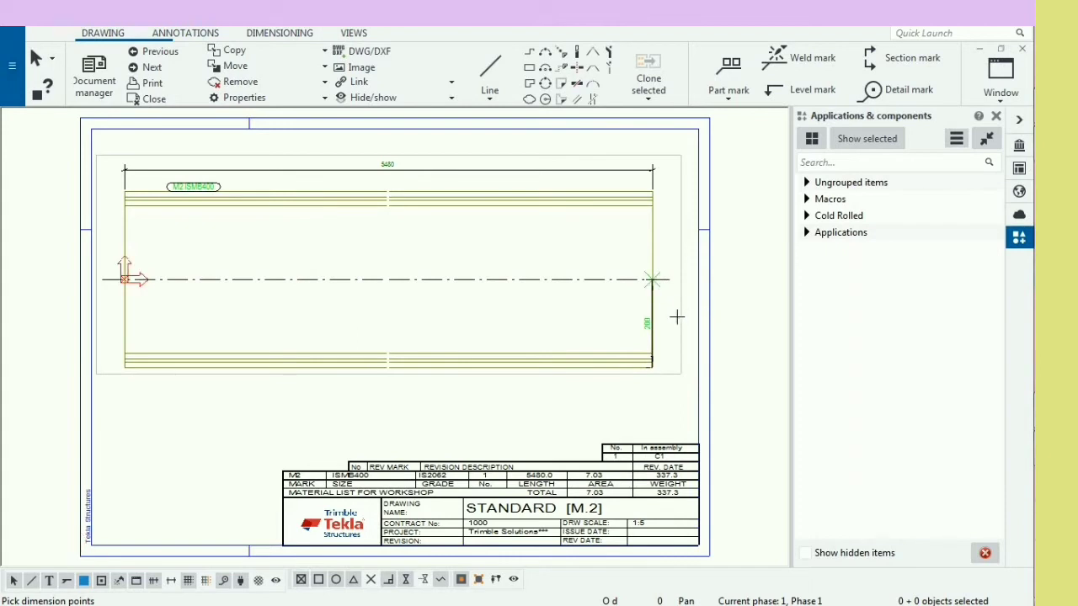
Dimension the beam's full depth at its right end, placing the dimension outside the beam, and end the dimension command.
scroll(671, 309, up, 1)
scroll(671, 310, up, 1)
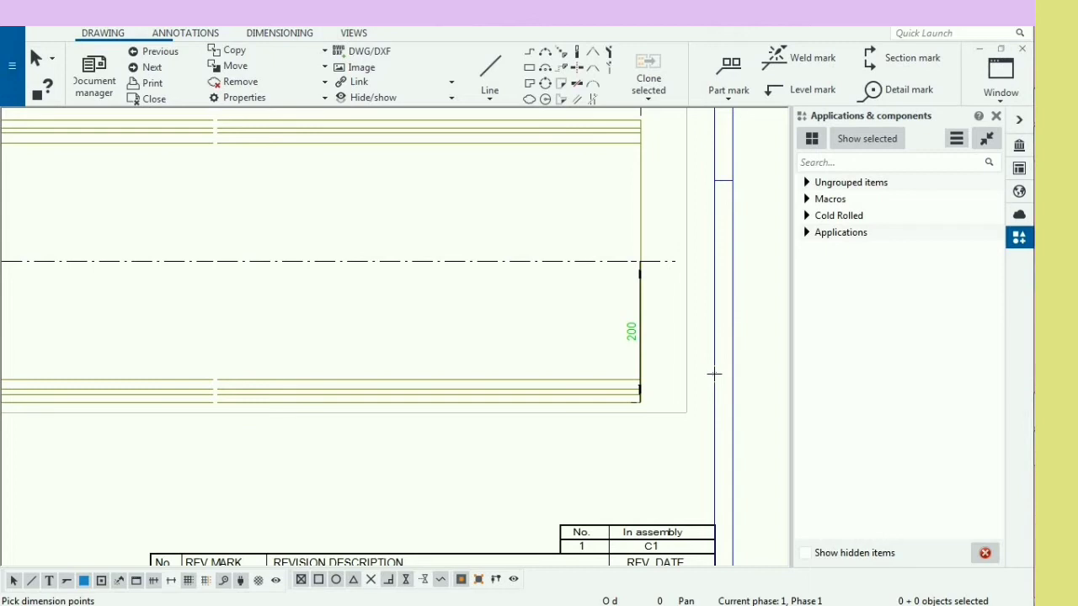
click(640, 403)
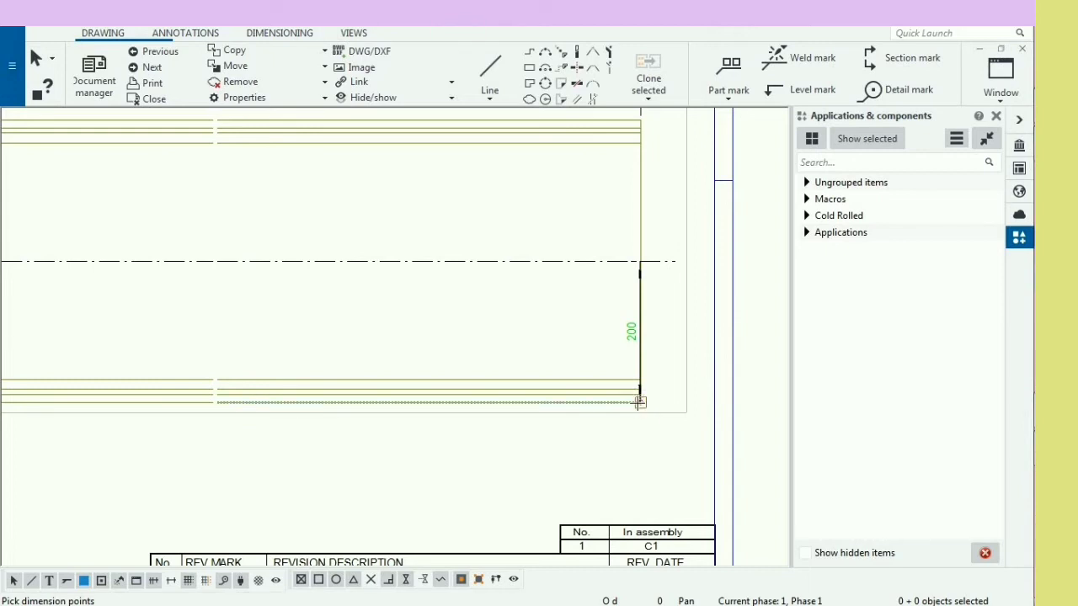
click(641, 119)
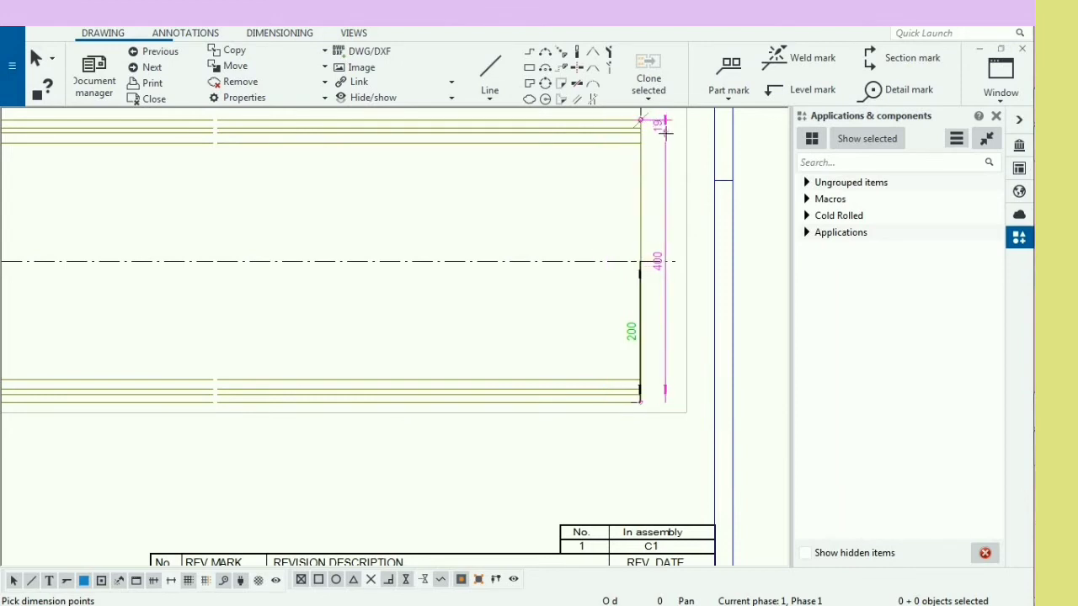
middle_click(668, 128)
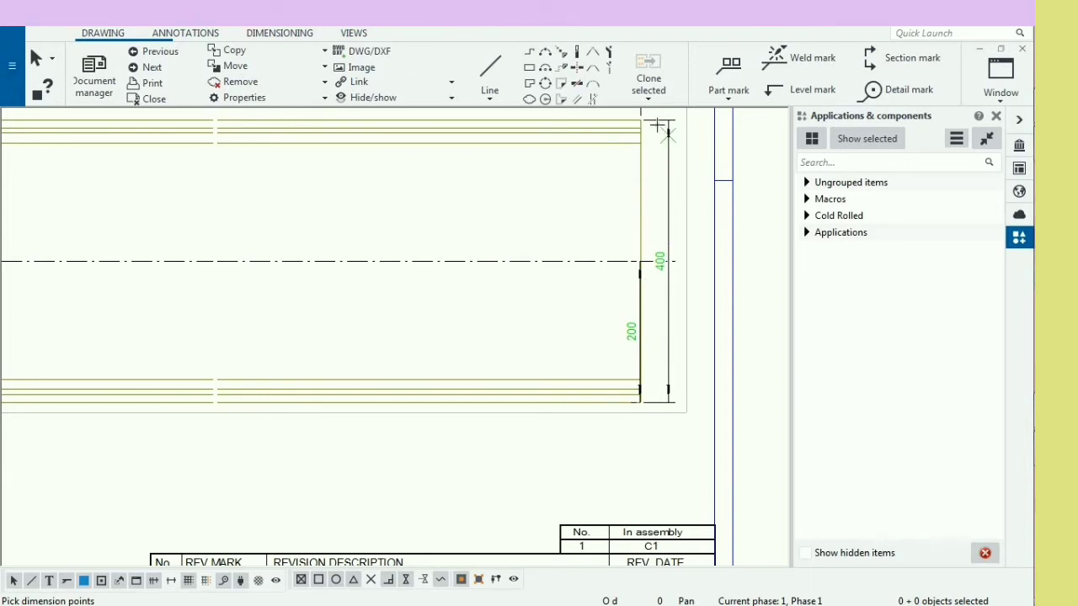
scroll(599, 352, down, 5)
scroll(601, 351, down, 2)
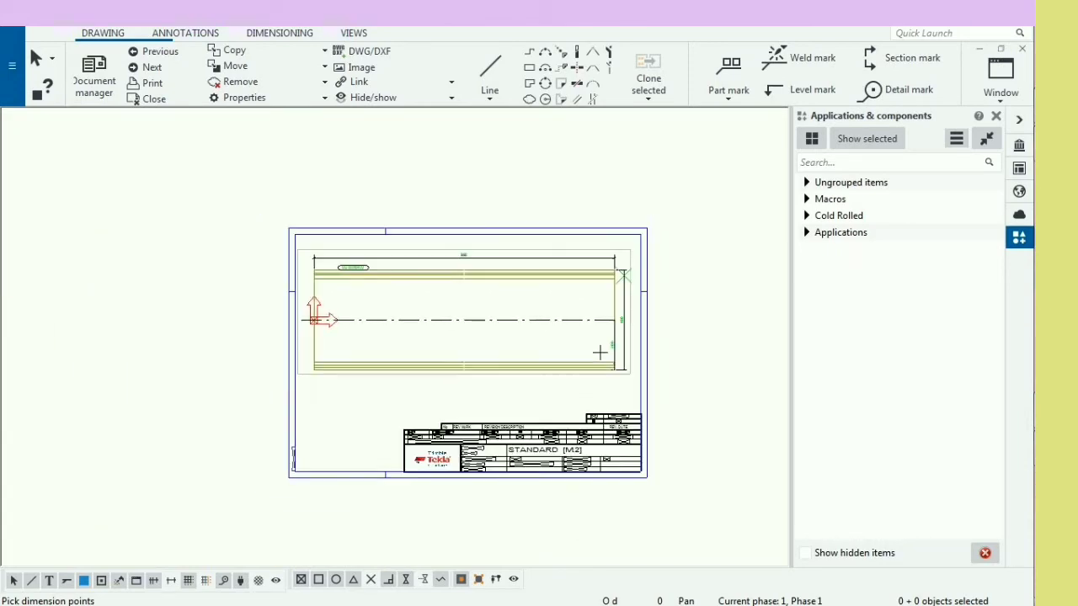
scroll(592, 365, up, 2)
scroll(570, 422, up, 1)
right_click(745, 188)
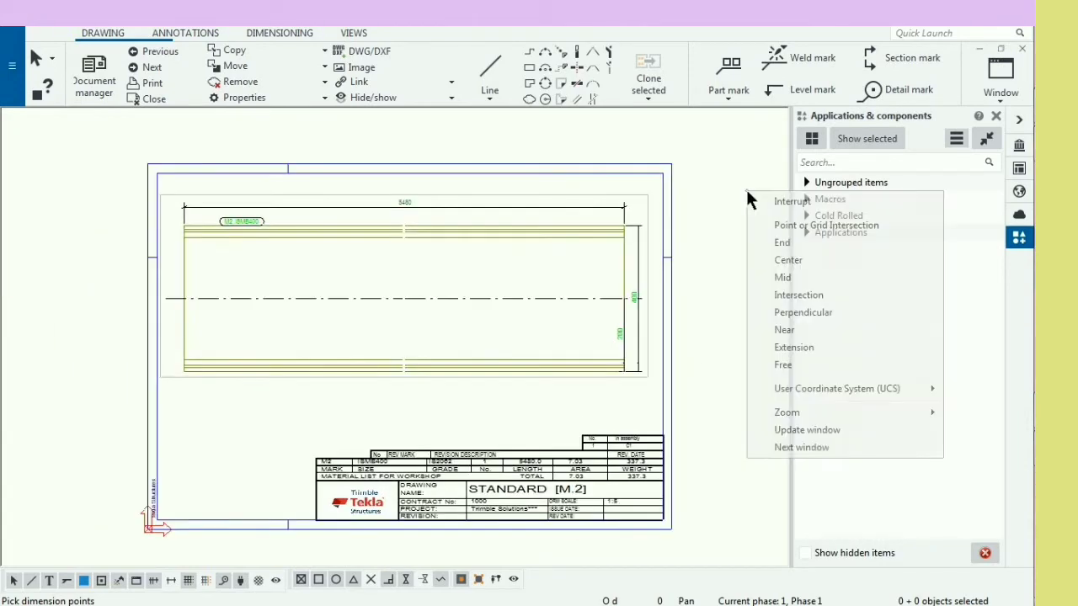
click(757, 201)
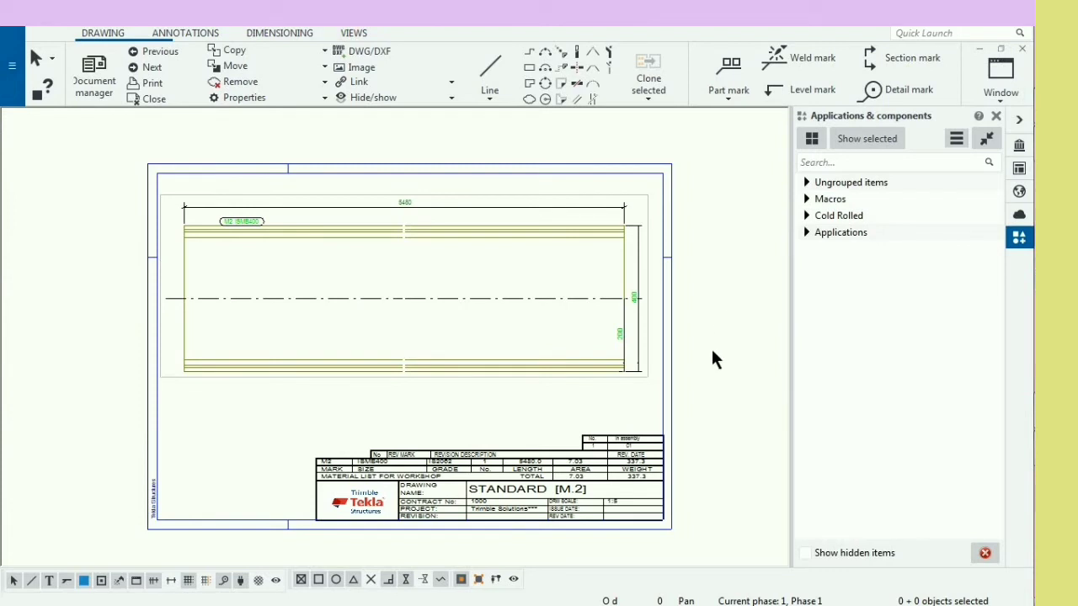
Switch the drawing's display to black and white and inspect the line thicknesses at different zoom levels.
scroll(711, 346, up, 1)
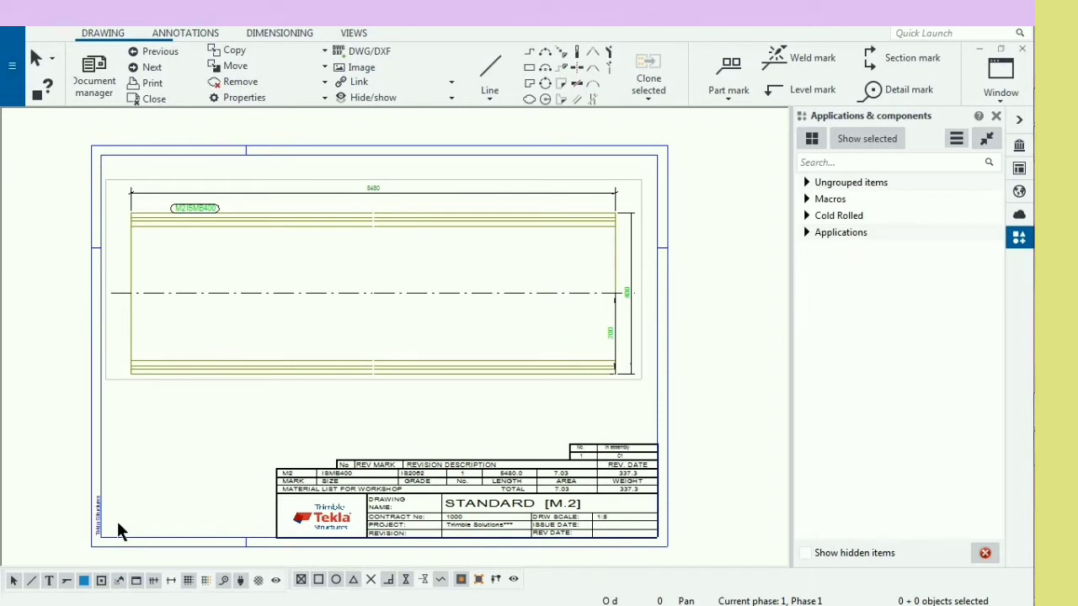
key(b)
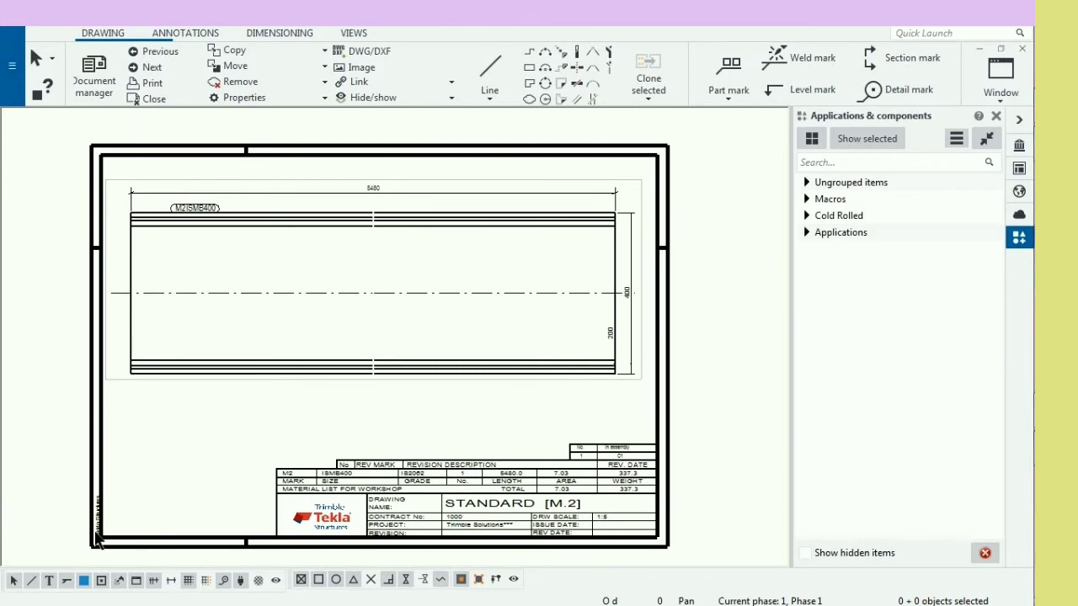
scroll(95, 552, up, 3)
scroll(173, 464, down, 4)
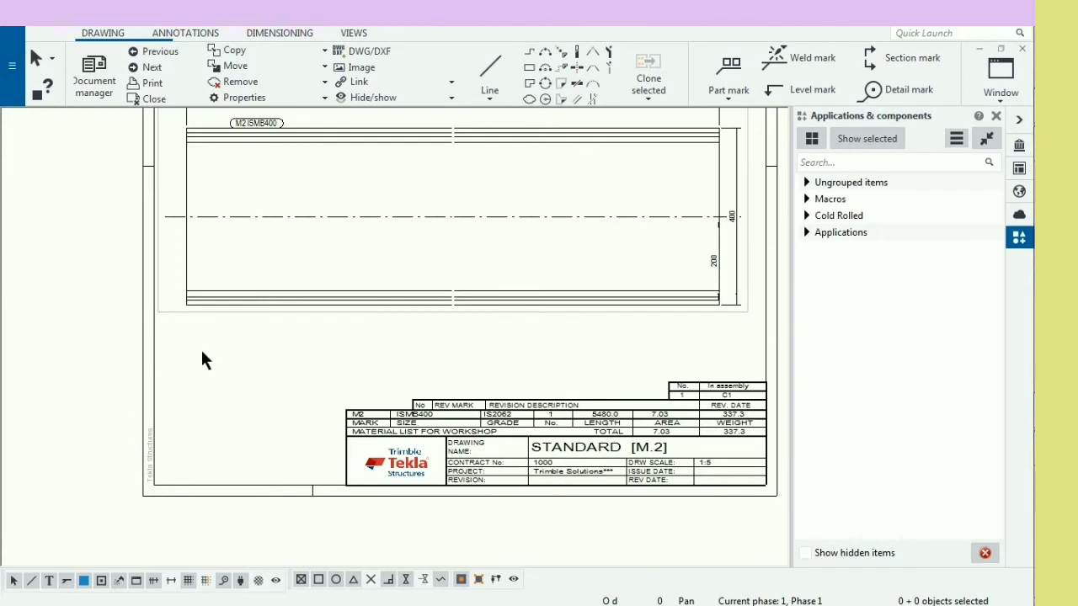
scroll(182, 425, down, 1)
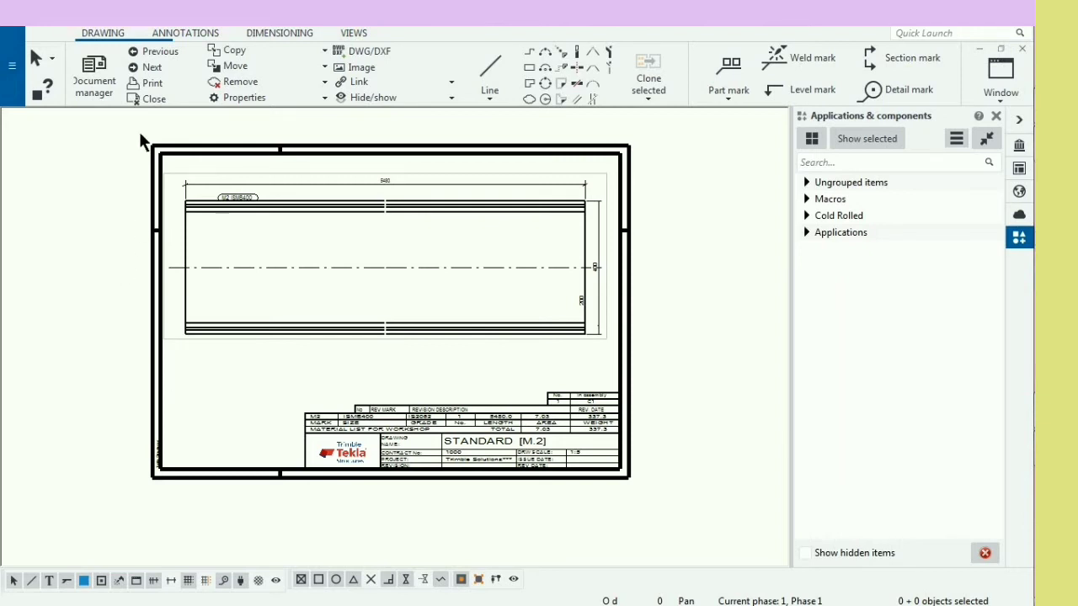
scroll(140, 135, up, 1)
scroll(140, 136, up, 1)
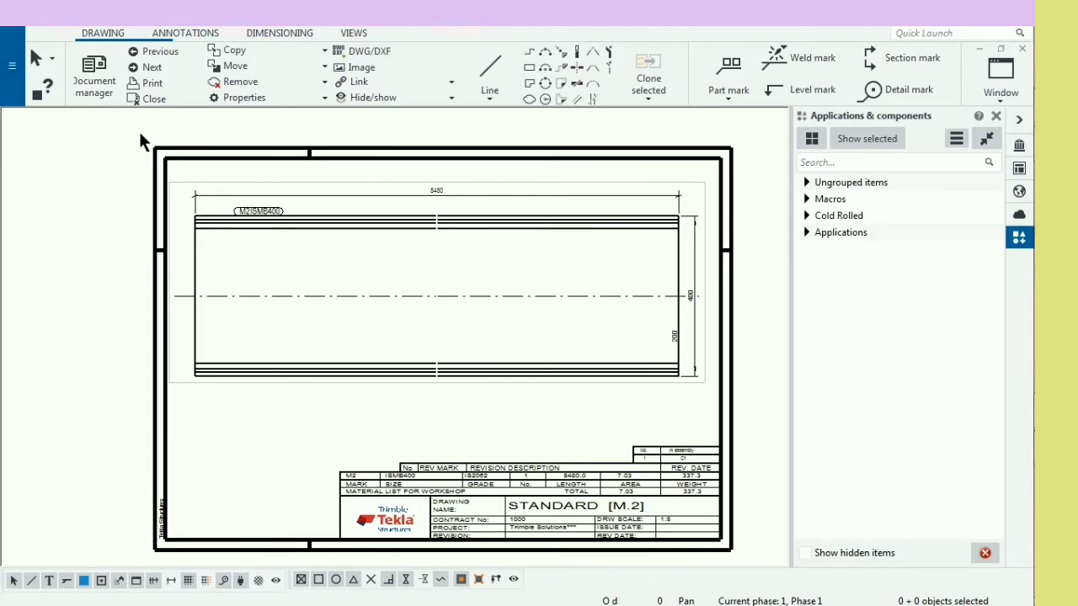
click(185, 33)
click(273, 34)
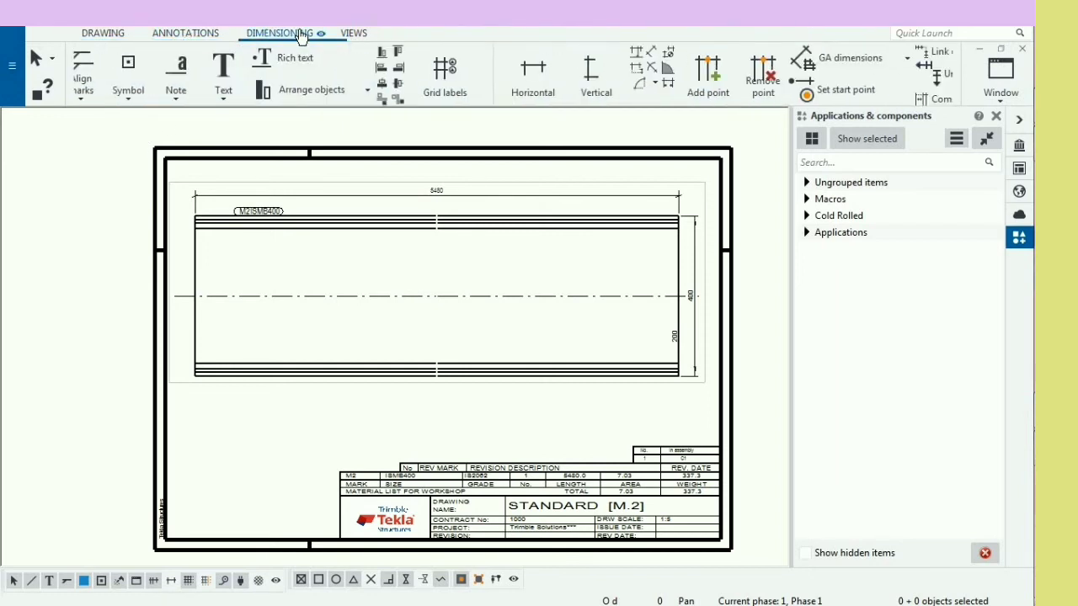
click(351, 34)
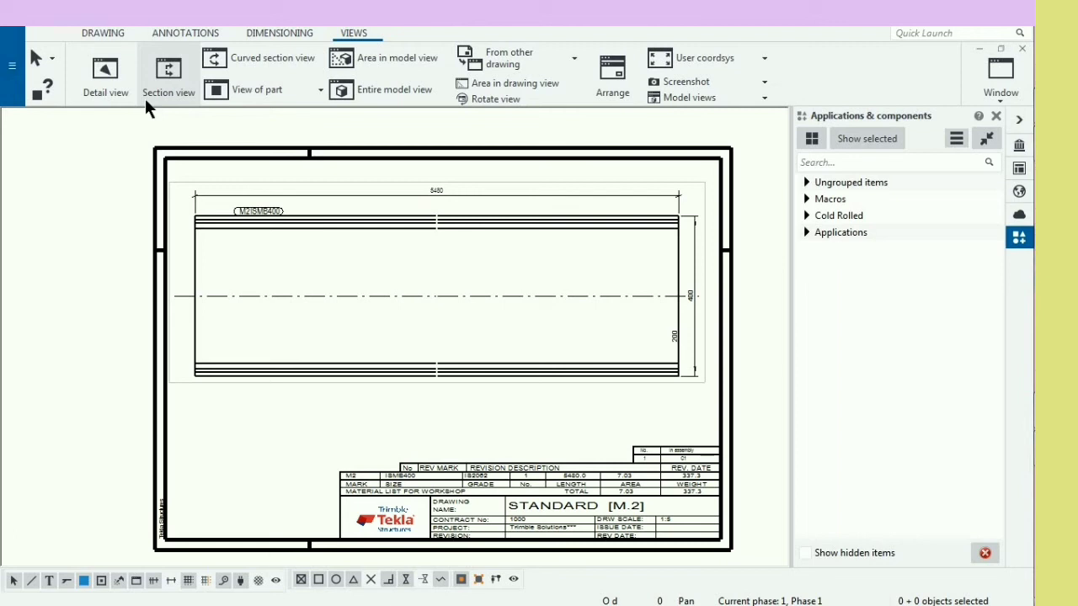
Close the drawing without keeping the changes.
click(1022, 49)
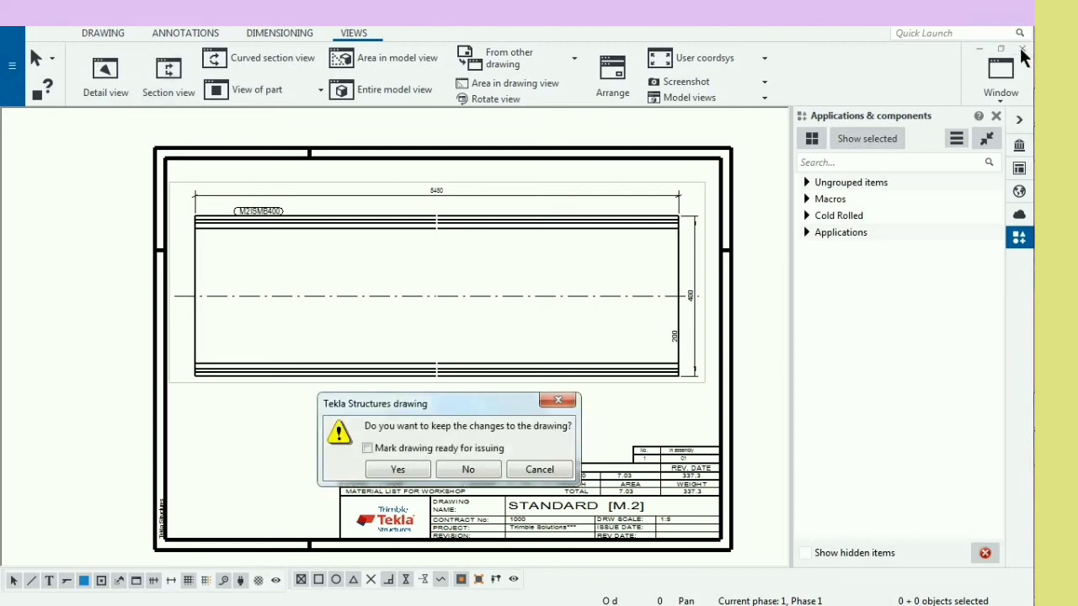
click(489, 472)
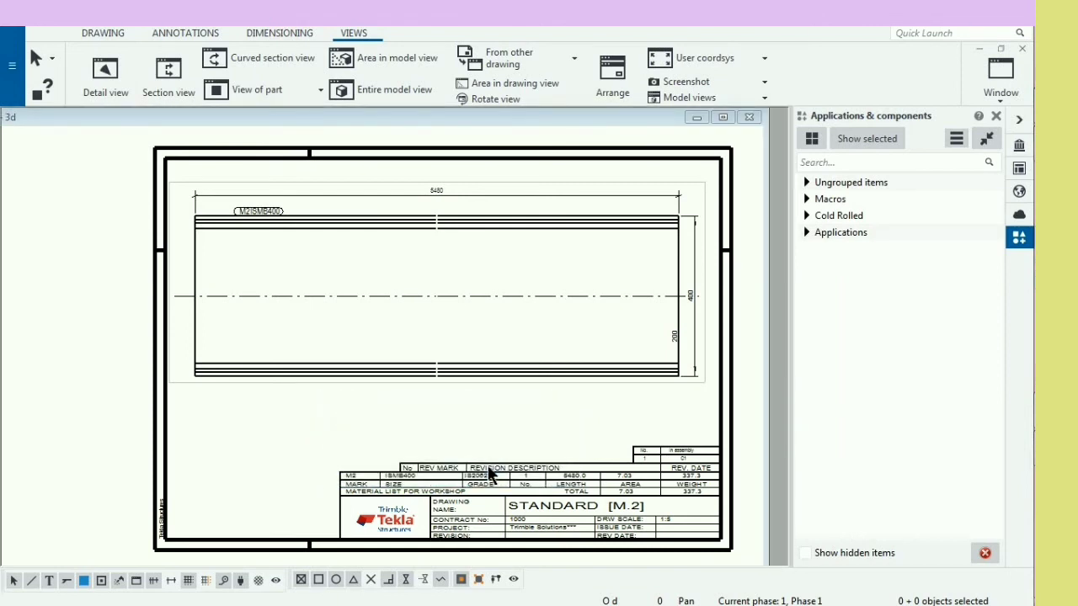